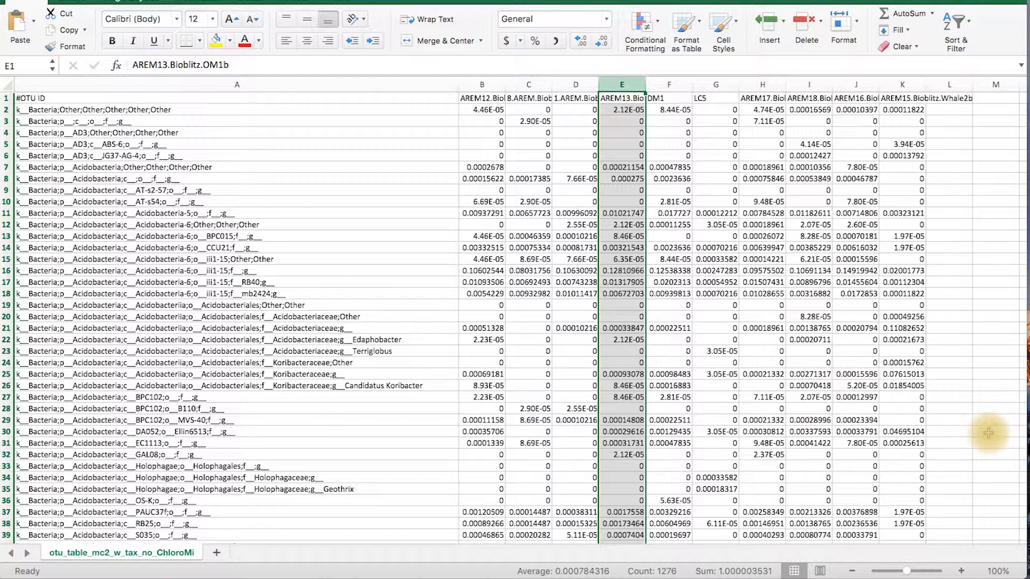
Examine the OTU ID column, the sample columns B to K, and their header cells B1 to K1
{"action": "left_click", "coordinate": [264, 85]}
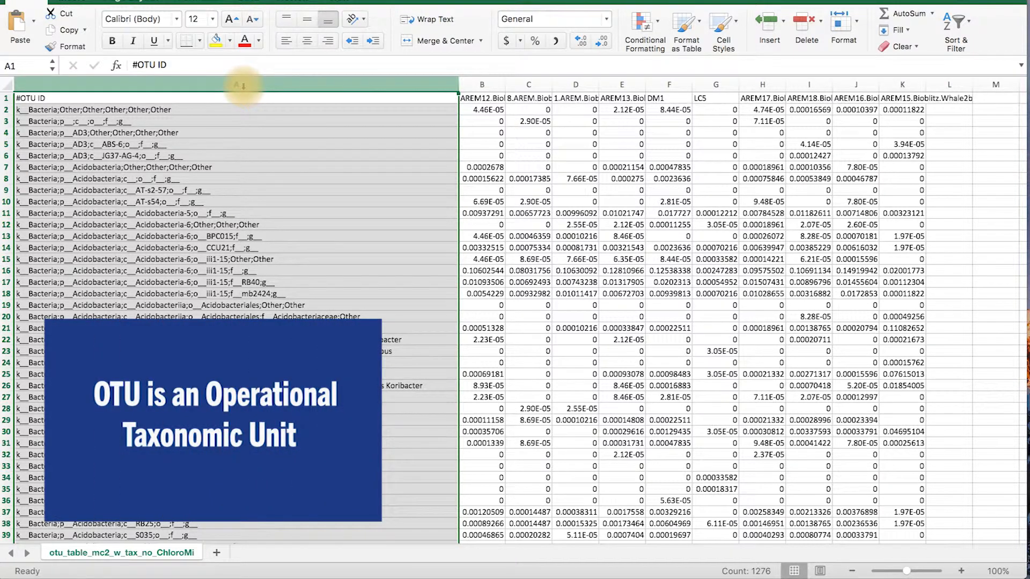
{"action": "left_click_drag", "start_coordinate": [483, 85], "coordinate": [923, 79]}
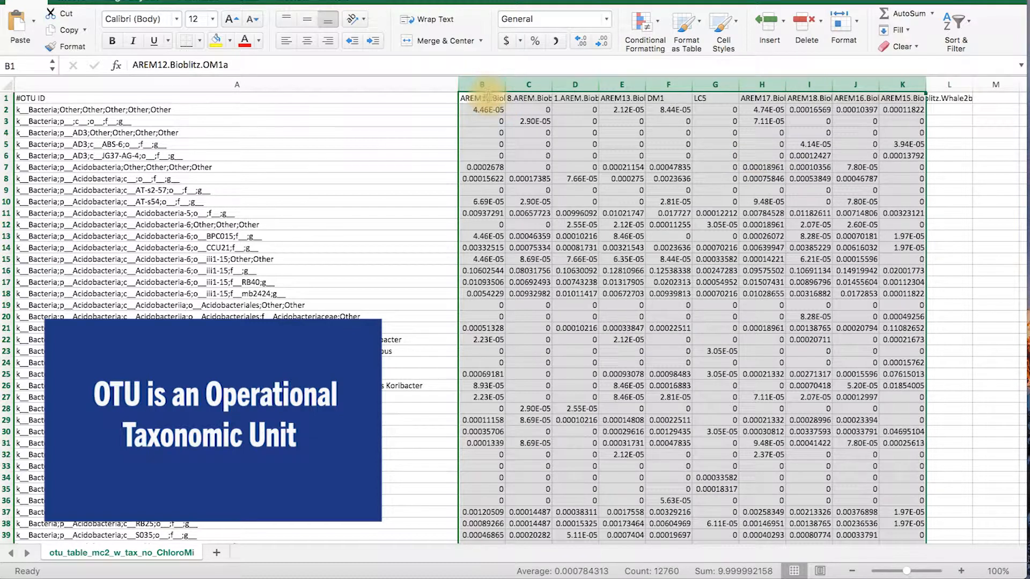
{"action": "left_click_drag", "start_coordinate": [482, 100], "coordinate": [904, 101]}
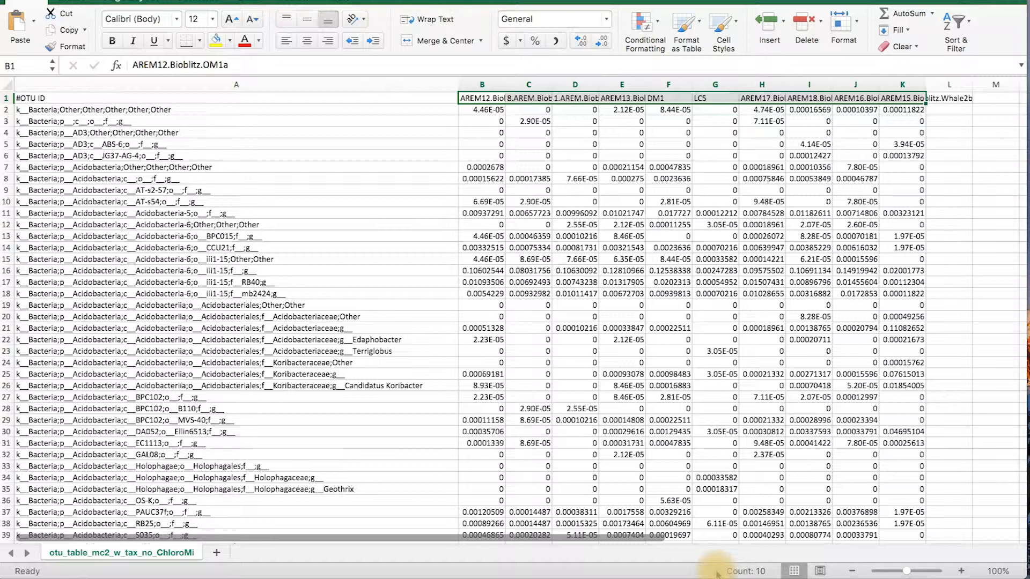
Check the status bar's calculation options, and inspect the relative abundance in E2 and the whole of column E
{"action": "right_click", "coordinate": [717, 574]}
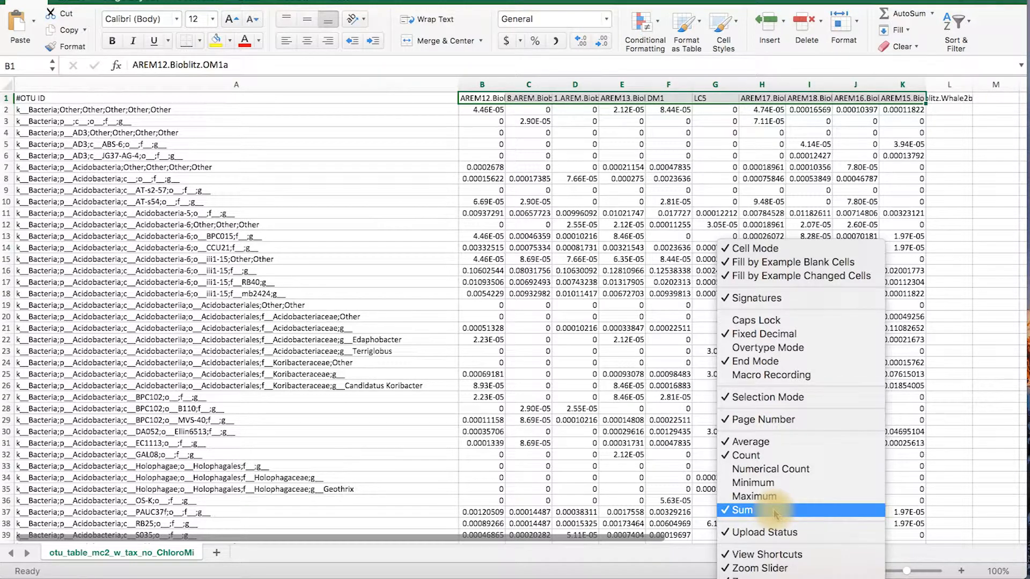
{"action": "left_click", "coordinate": [652, 574]}
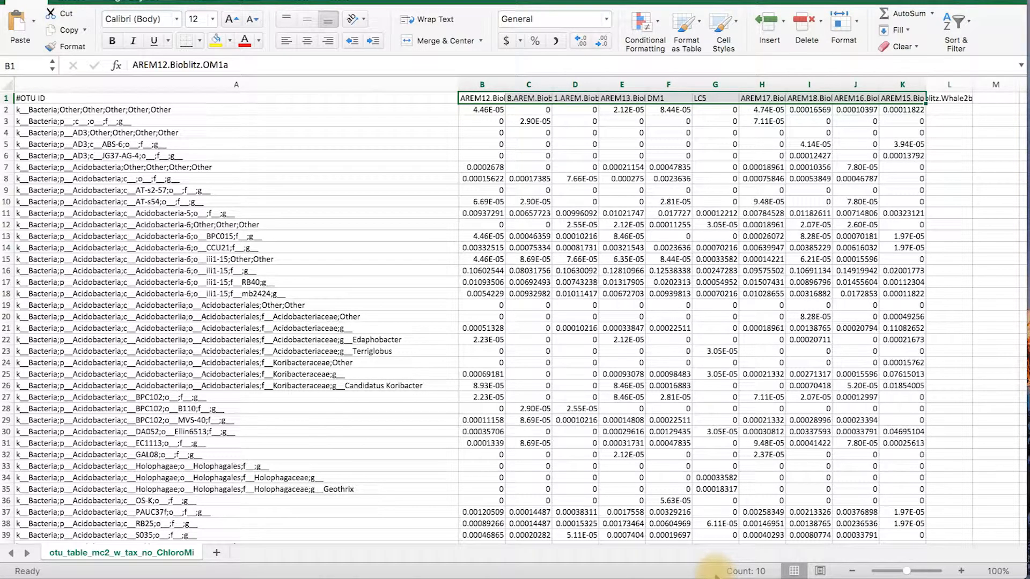
{"action": "left_click", "coordinate": [630, 110]}
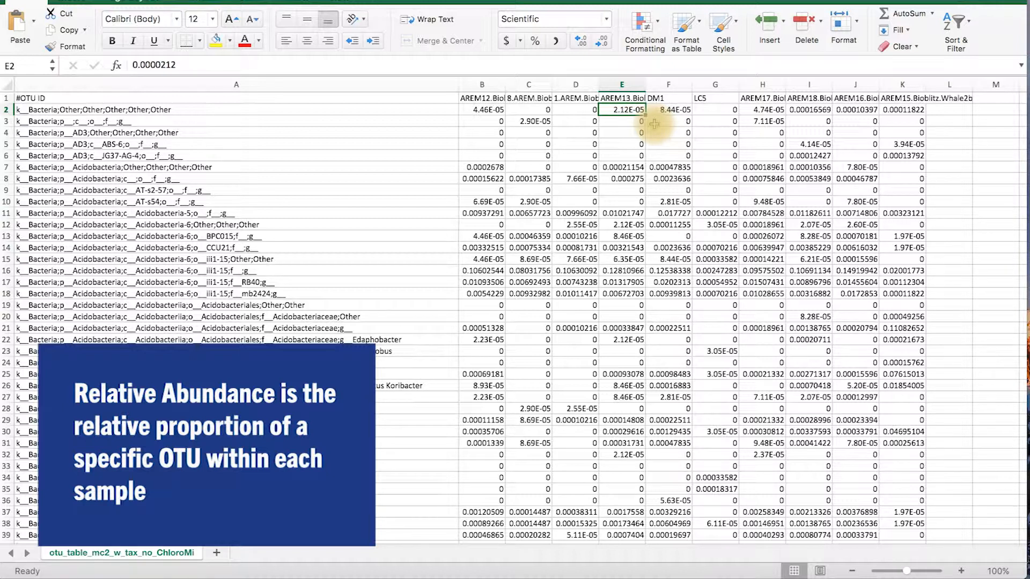
{"action": "left_click", "coordinate": [622, 85]}
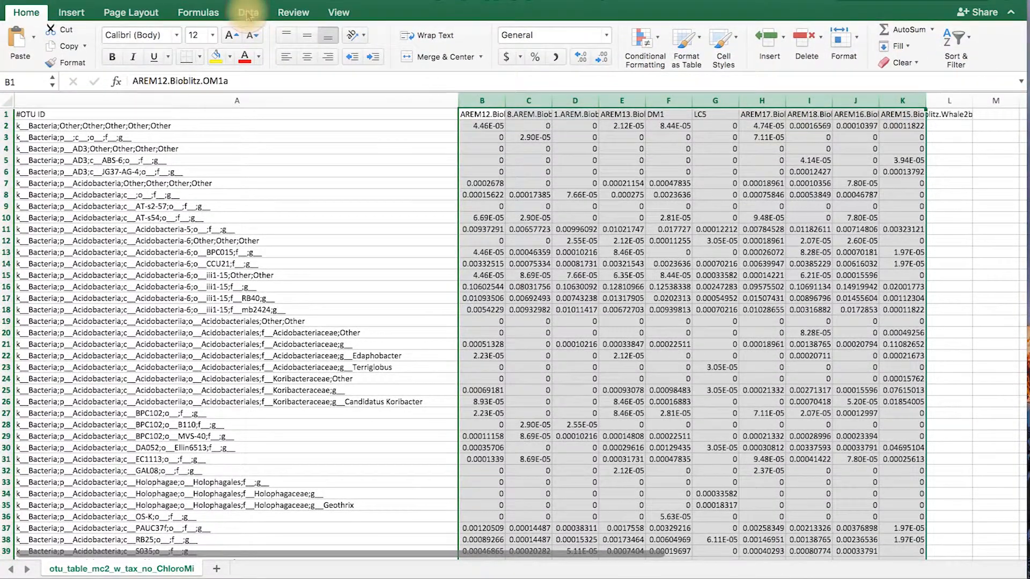
Sort the sample columns B to K left to right by the values in Row 1, in A to Z order
{"action": "left_click", "coordinate": [251, 11]}
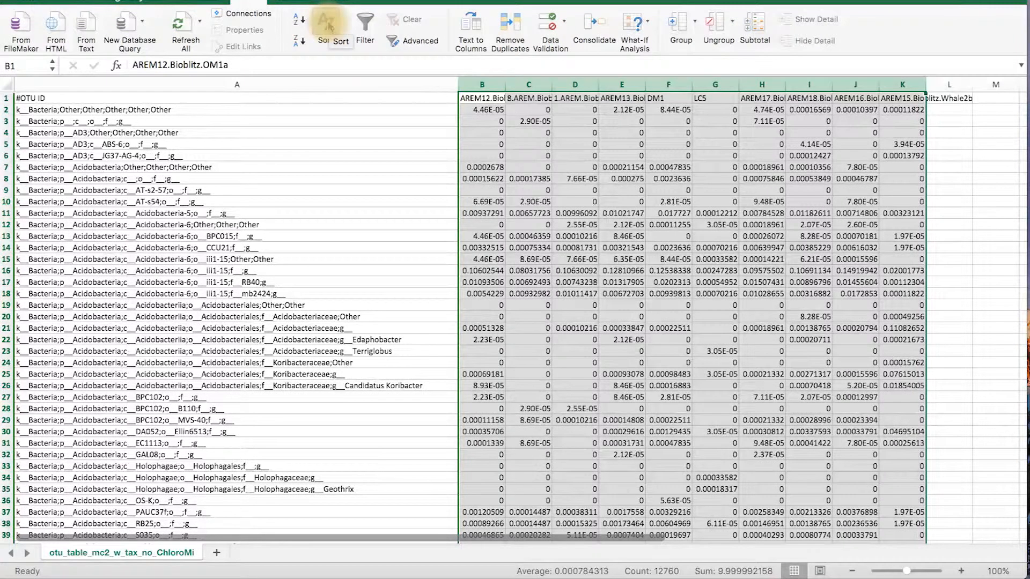
{"action": "left_click", "coordinate": [327, 24]}
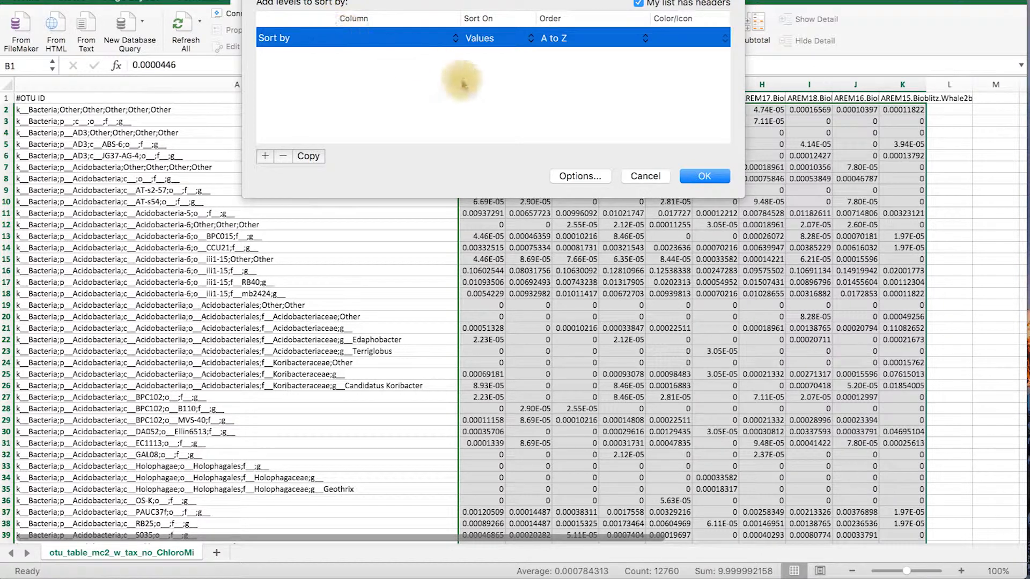
{"action": "left_click", "coordinate": [586, 180]}
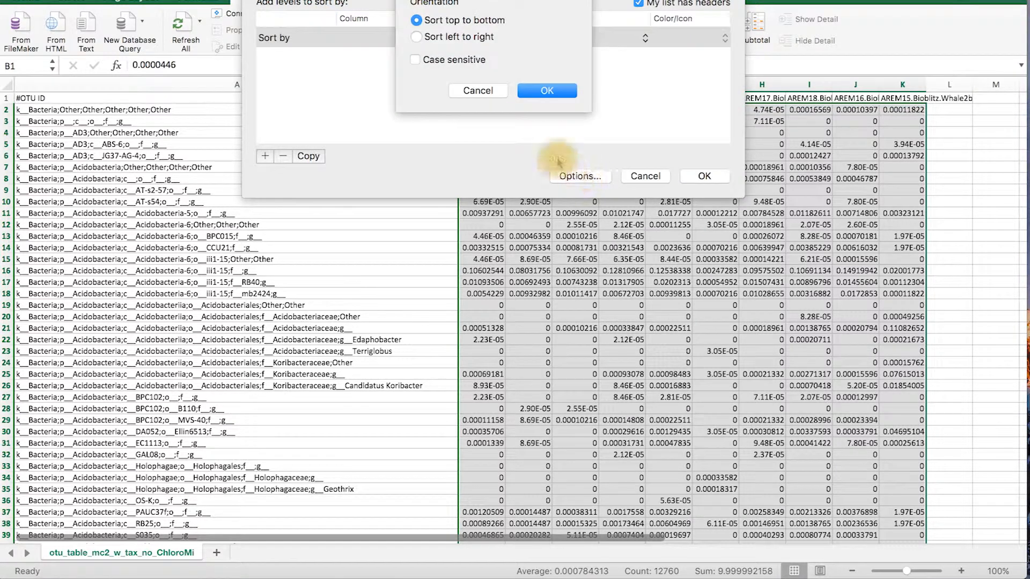
{"action": "left_click", "coordinate": [418, 37]}
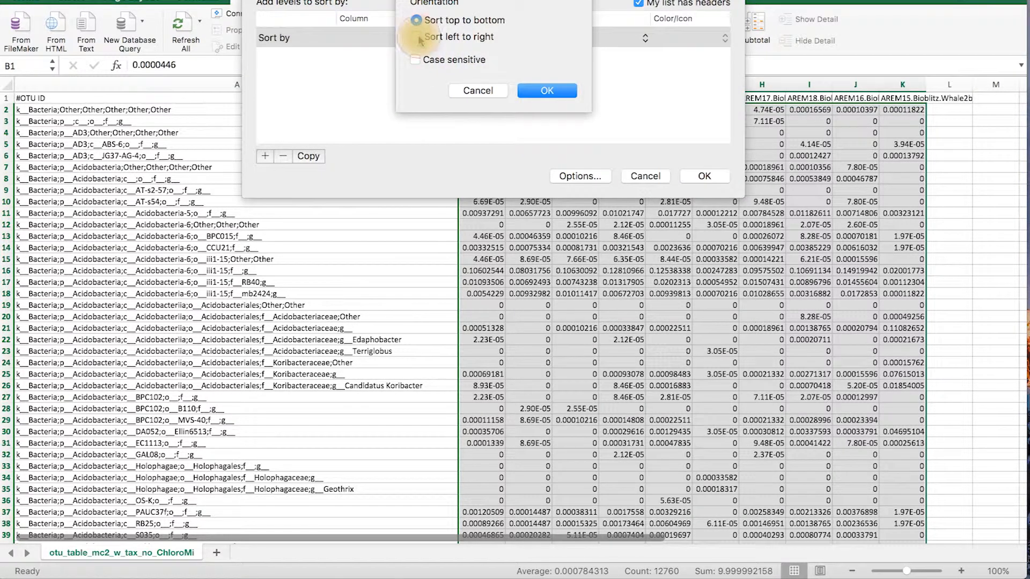
{"action": "left_click", "coordinate": [547, 92]}
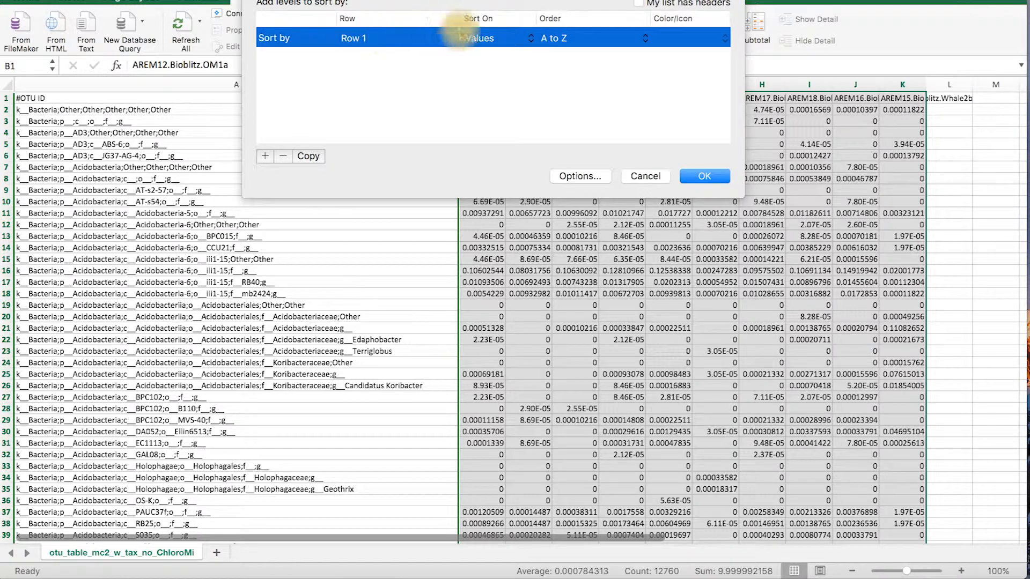
{"action": "left_click", "coordinate": [589, 38]}
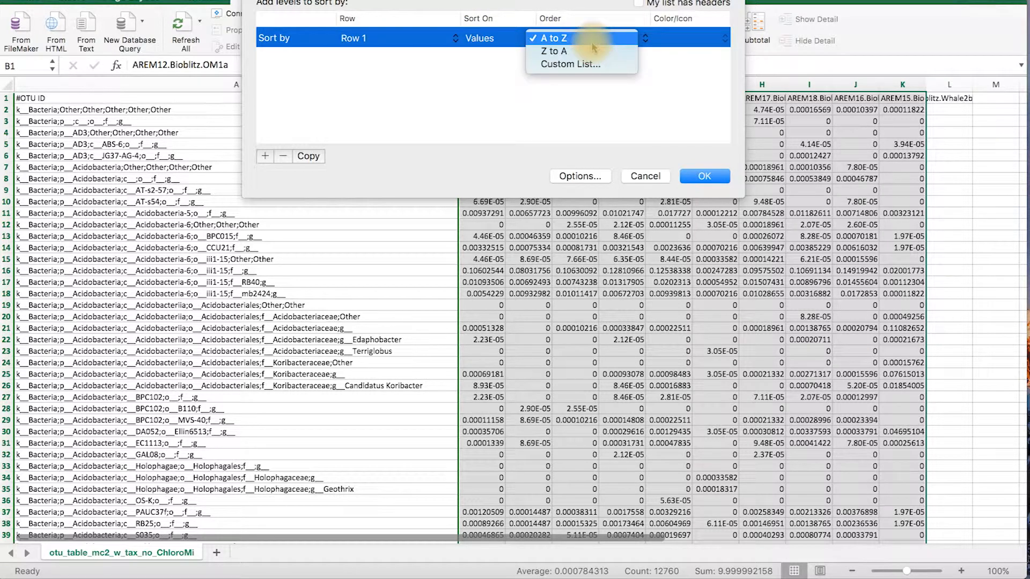
{"action": "left_click", "coordinate": [592, 41]}
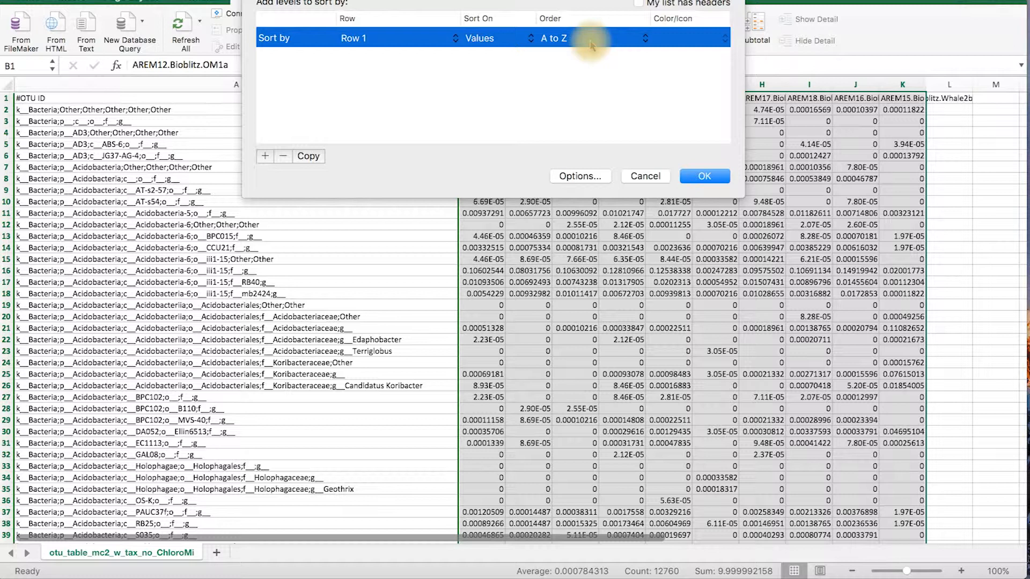
{"action": "left_click", "coordinate": [705, 178]}
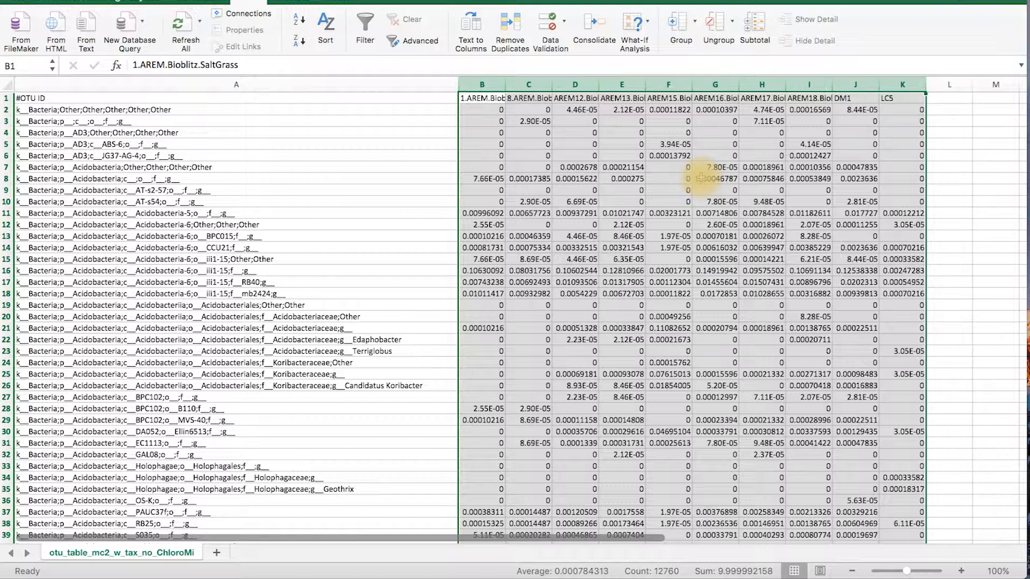
Widen columns B to K to fit the sample names, and highlight their top 10 percent of values in light red fill with dark red text
{"action": "left_click_drag", "start_coordinate": [504, 86], "coordinate": [561, 92]}
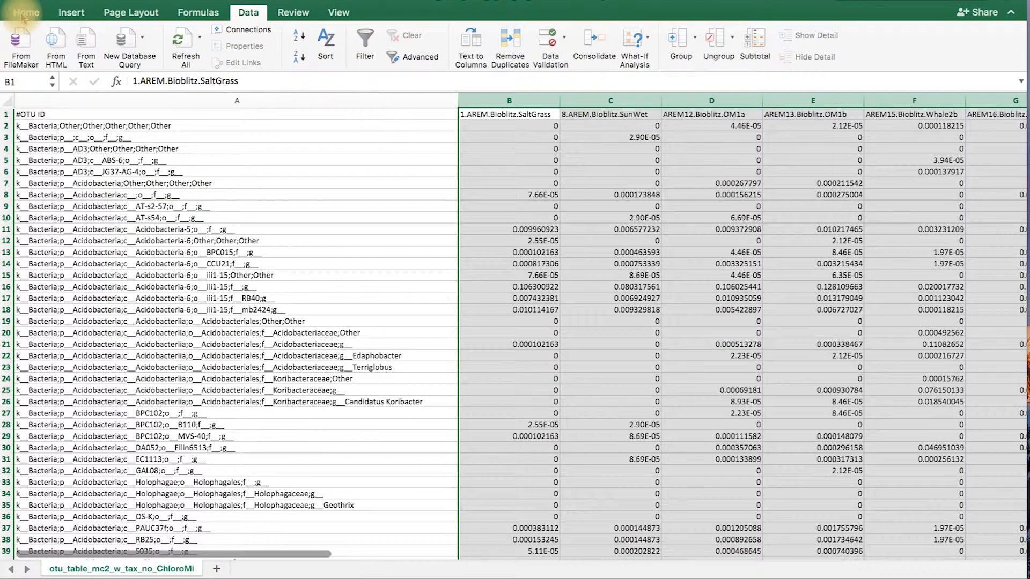
{"action": "left_click", "coordinate": [23, 12]}
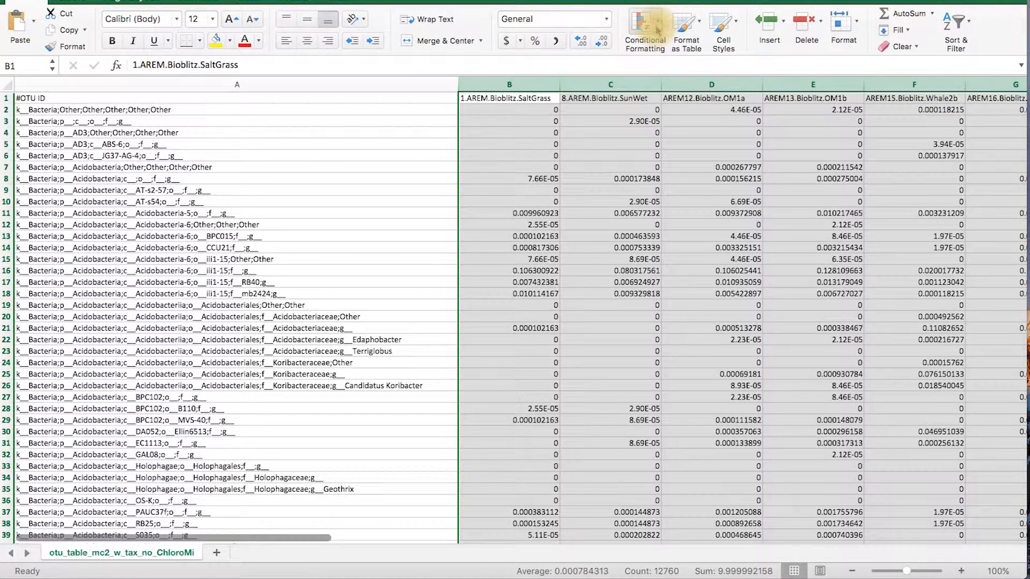
{"action": "left_click", "coordinate": [658, 30]}
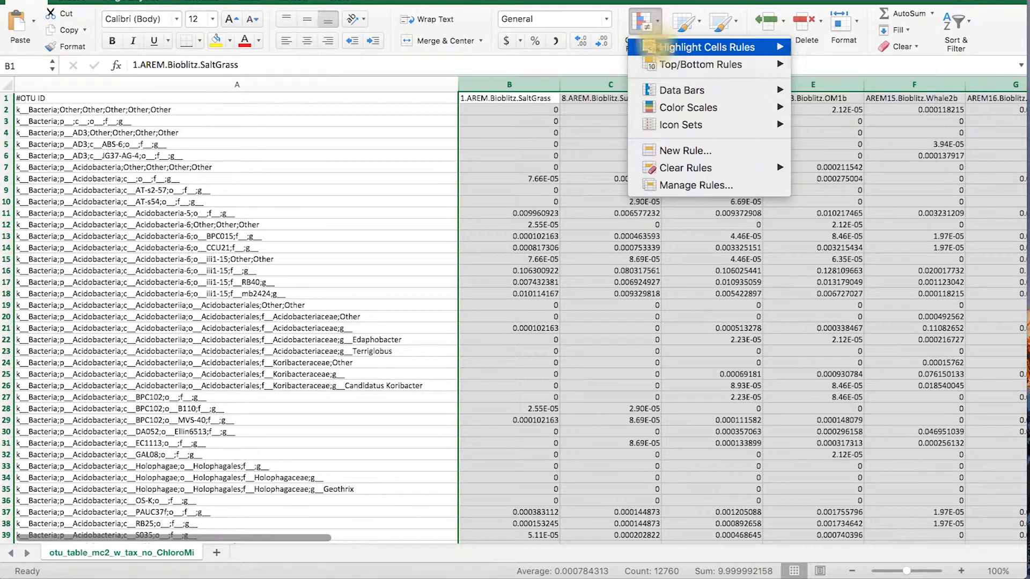
{"action": "mouse_move", "coordinate": [762, 64]}
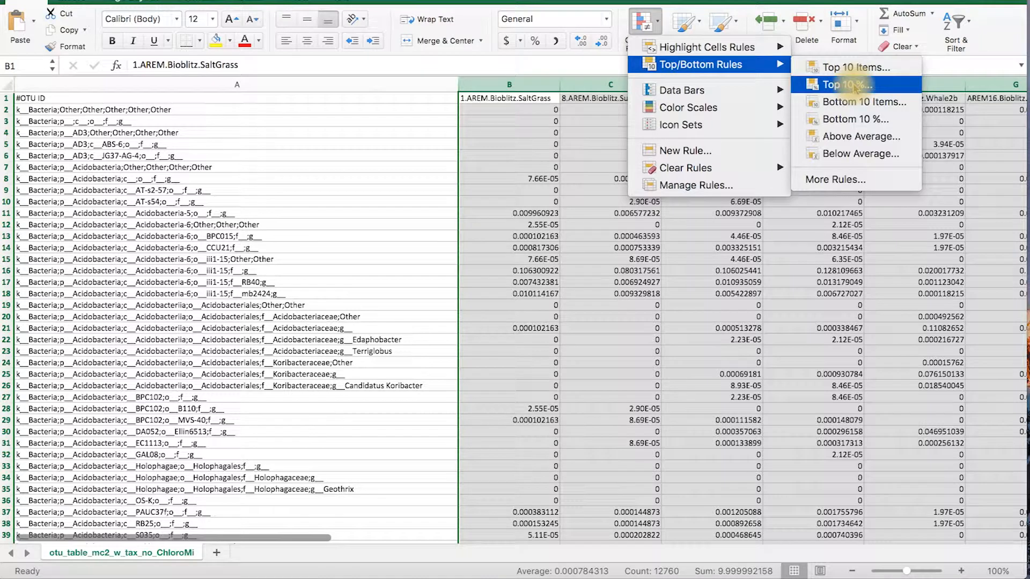
{"action": "left_click", "coordinate": [853, 85]}
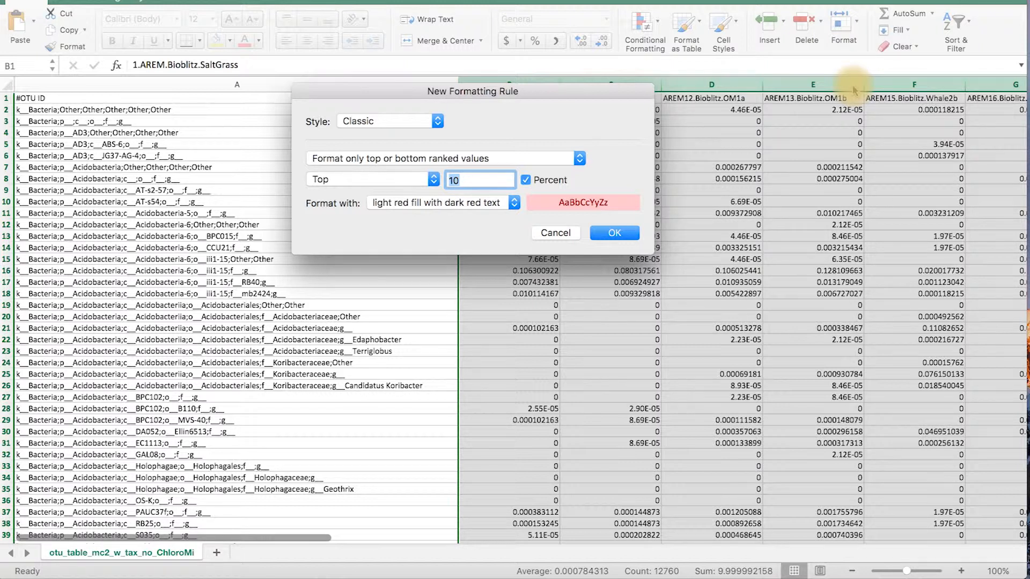
{"action": "left_click", "coordinate": [617, 233]}
{"action": "left_click", "coordinate": [500, 99]}
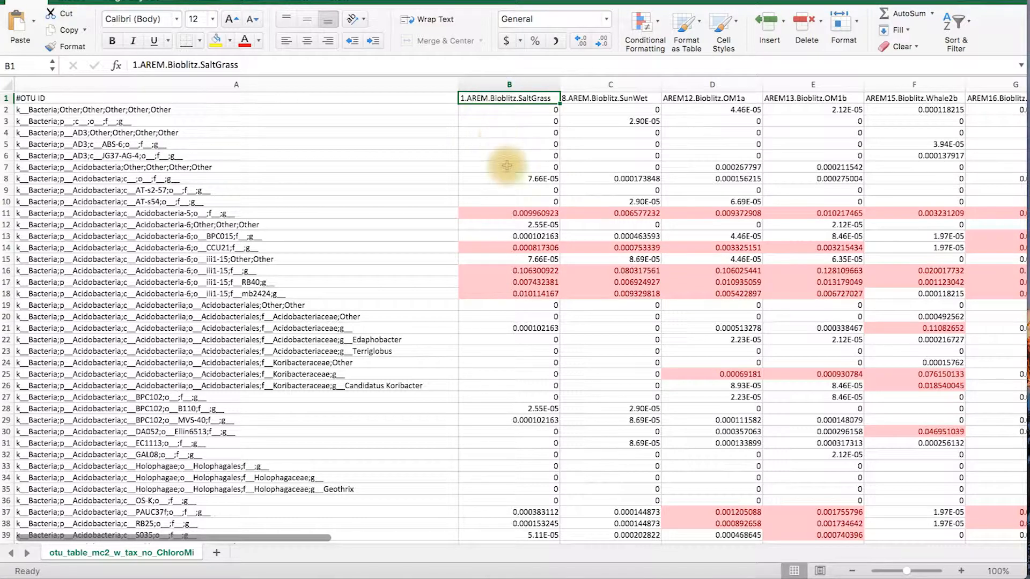
{"action": "left_click", "coordinate": [540, 214]}
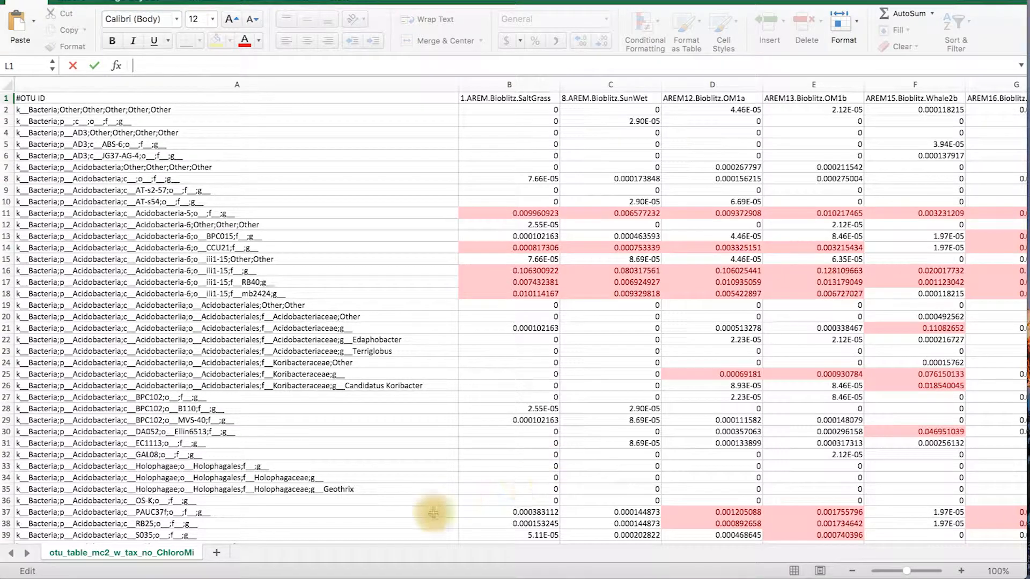
Enter the header SUM in cell L1, beside the last sample column
{"action": "left_click_drag", "start_coordinate": [252, 539], "coordinate": [478, 567]}
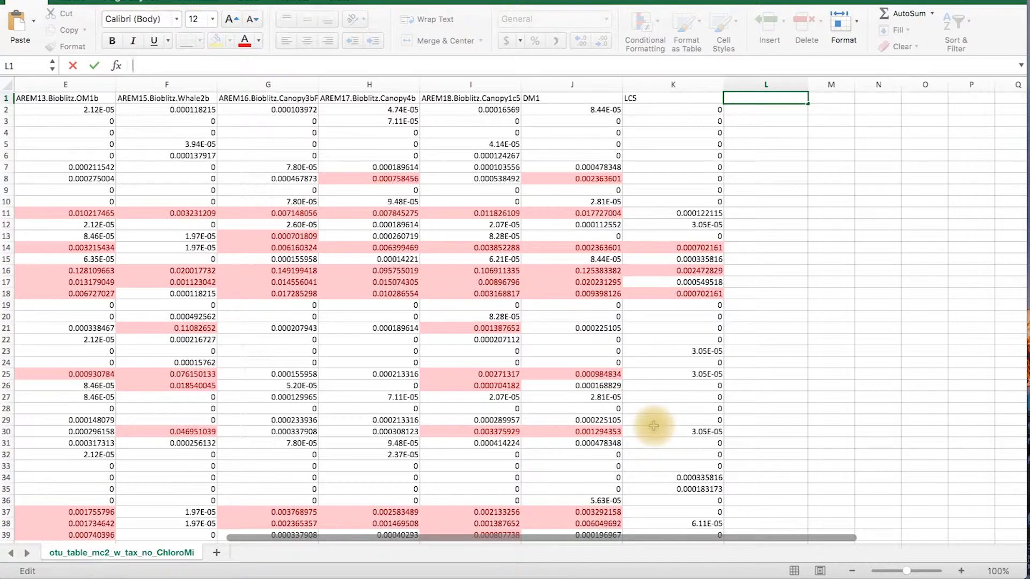
{"action": "left_click", "coordinate": [743, 98]}
{"action": "type", "text": "SUM"}
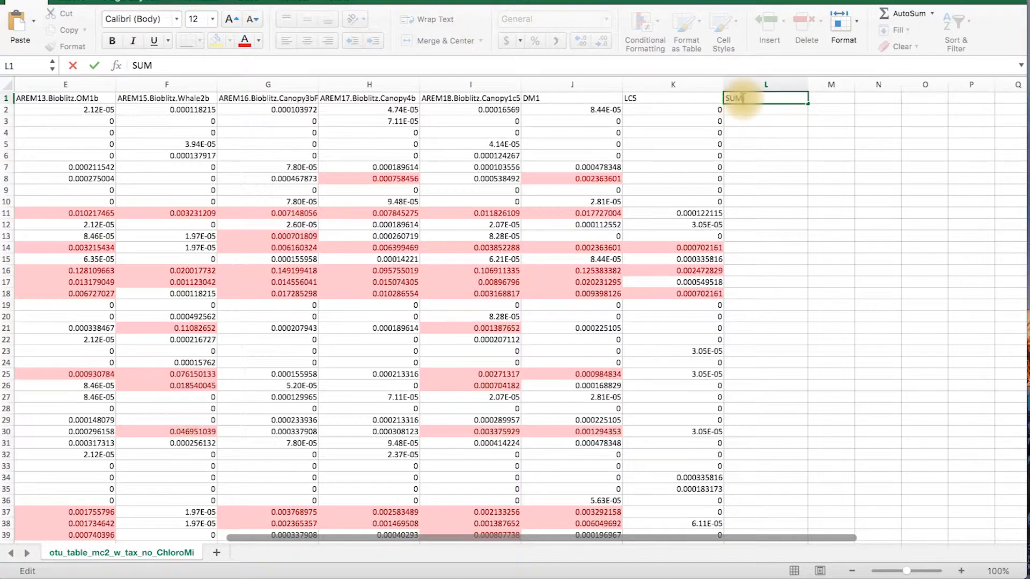
{"action": "key", "text": "Return"}
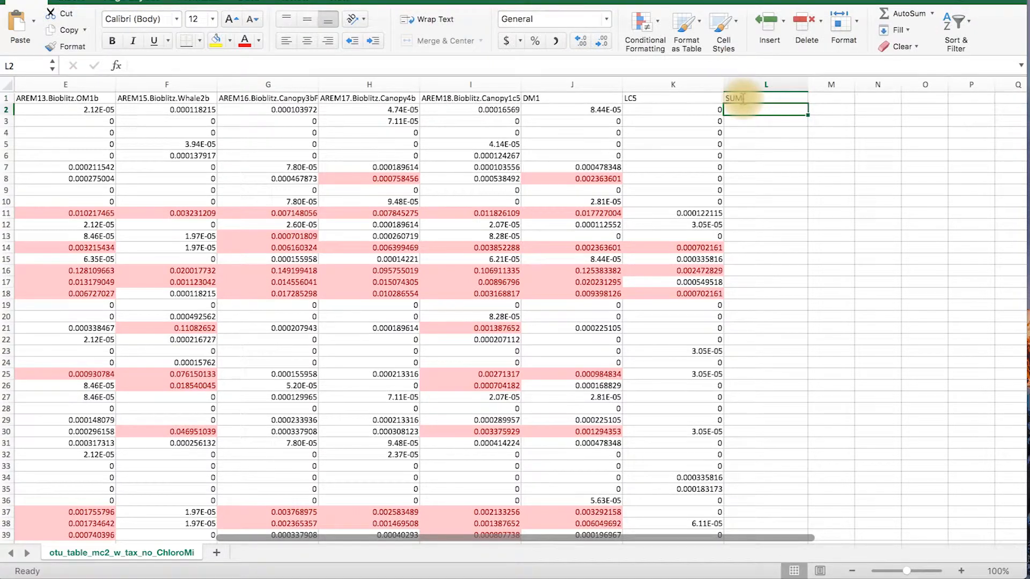
Enter the formula =SUM(B2:K2) in L2 to total the first OTU's abundance across all samples
{"action": "type", "text": "="}
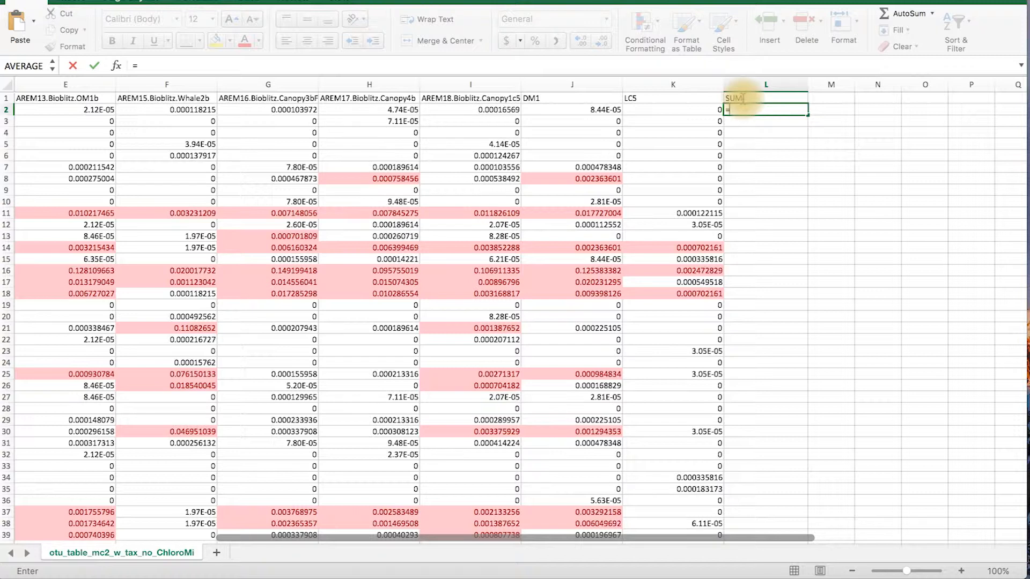
{"action": "type", "text": "sum"}
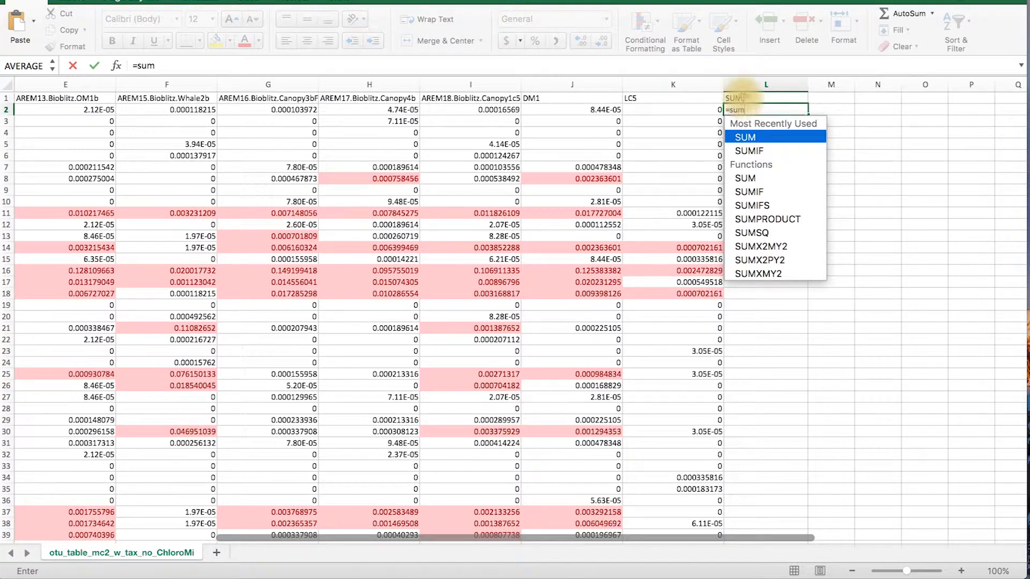
{"action": "double_click", "coordinate": [762, 138]}
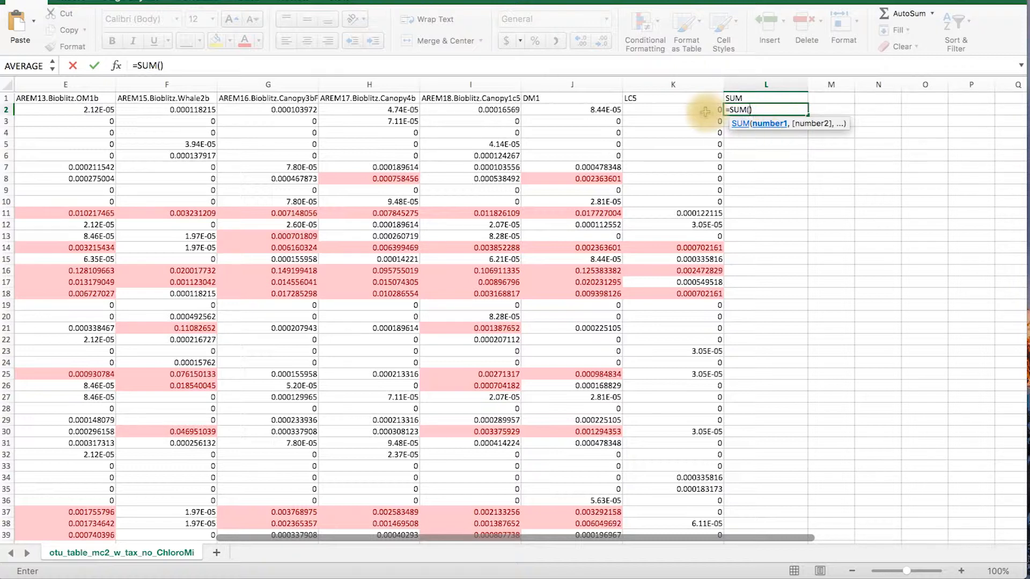
{"action": "left_click_drag", "start_coordinate": [692, 109], "coordinate": [476, 110]}
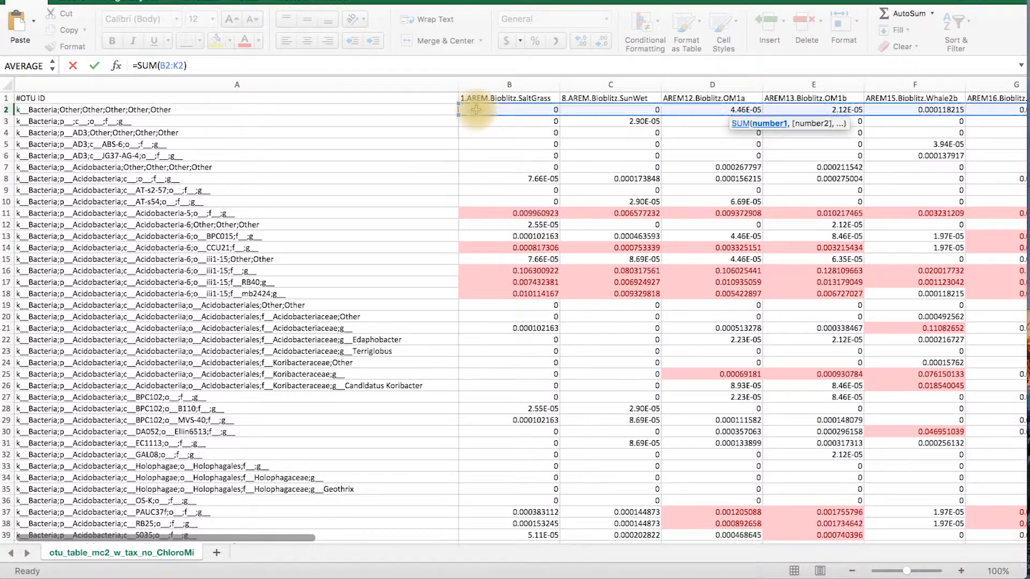
{"action": "key", "text": "Return"}
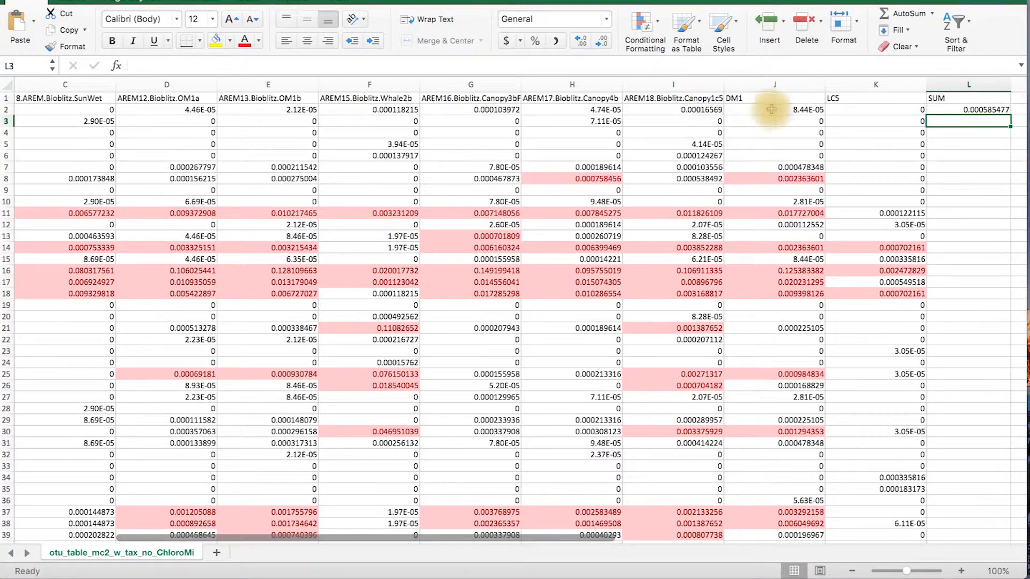
Fill the L2 sum formula down column L for all OTU rows
{"action": "left_click", "coordinate": [966, 110]}
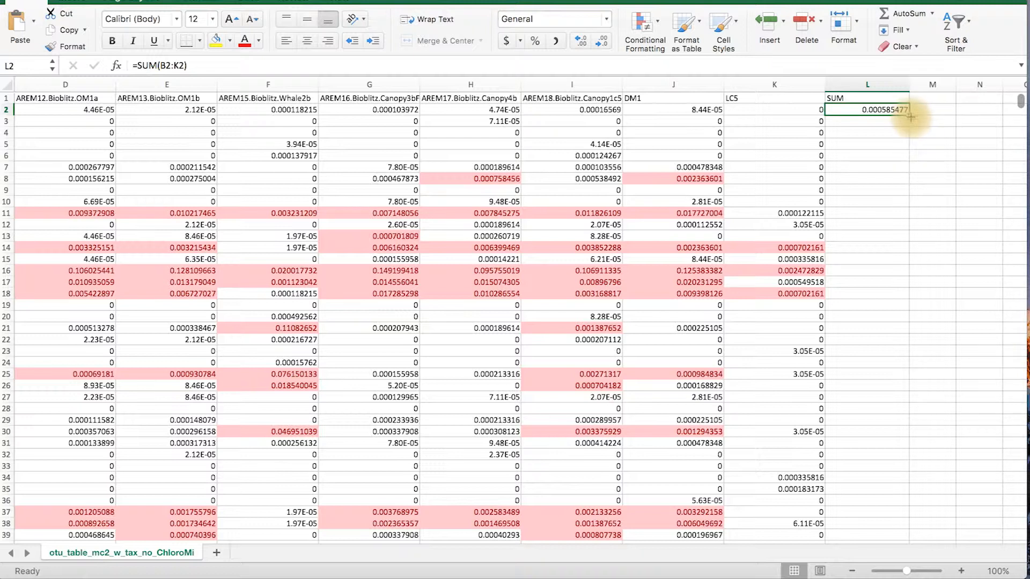
{"action": "mouse_move", "coordinate": [910, 115]}
{"action": "left_mouse_down"}
{"action": "mouse_move", "coordinate": [905, 221]}
{"action": "mouse_move", "coordinate": [908, 115]}
{"action": "left_mouse_up"}
{"action": "double_click", "coordinate": [909, 115]}
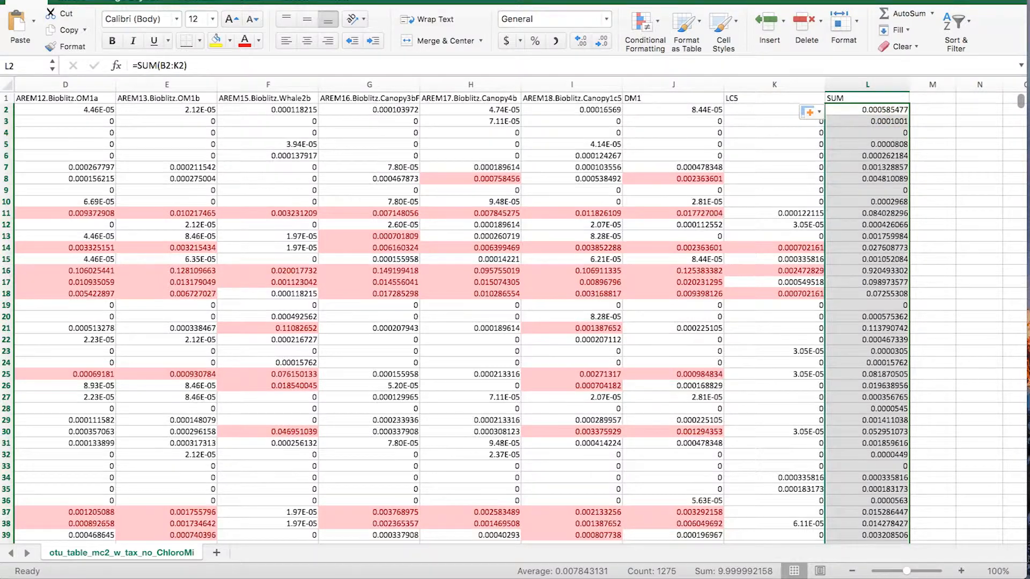
{"action": "left_click", "coordinate": [112, 0]}
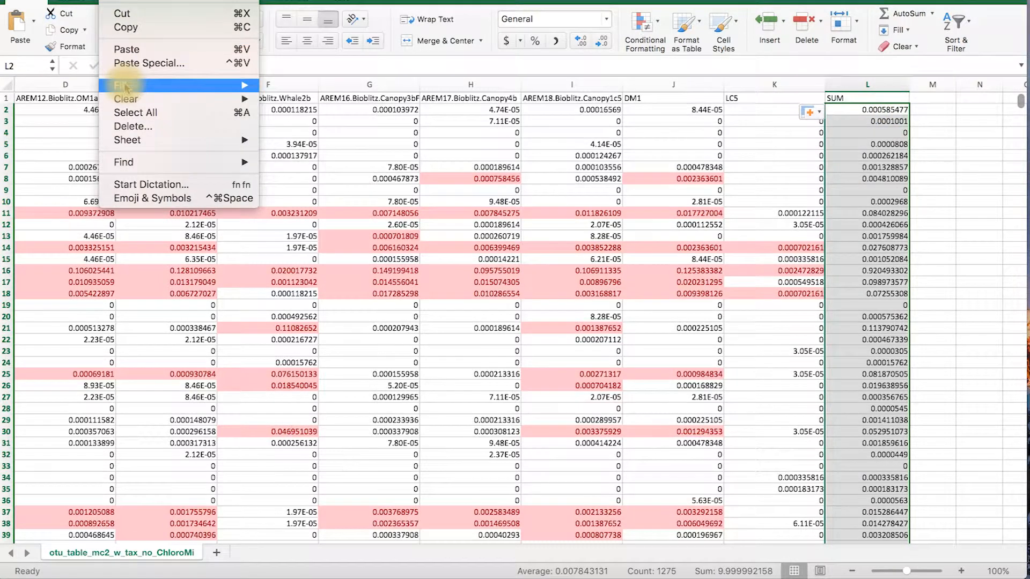
{"action": "mouse_move", "coordinate": [252, 85]}
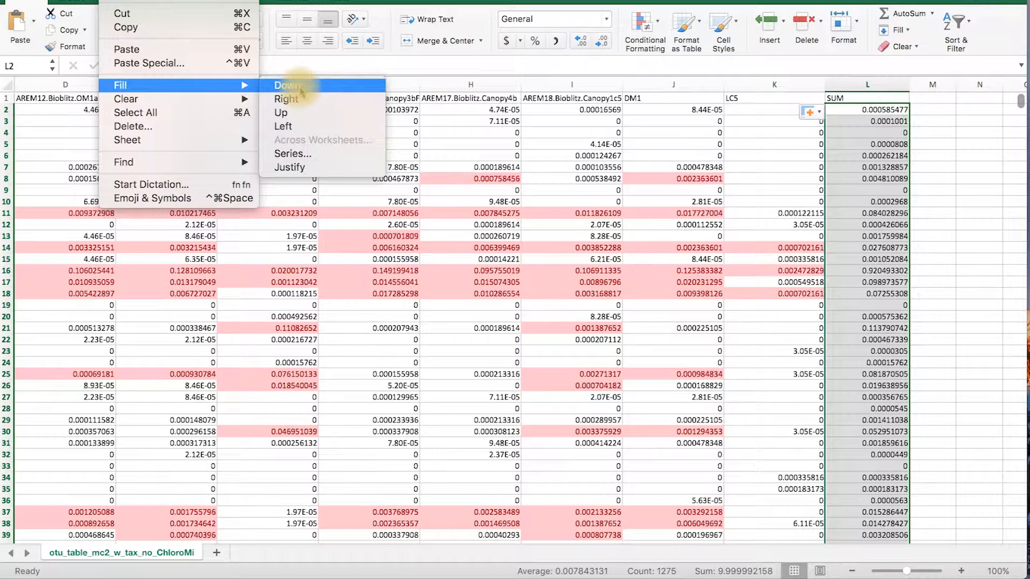
{"action": "left_click", "coordinate": [302, 91]}
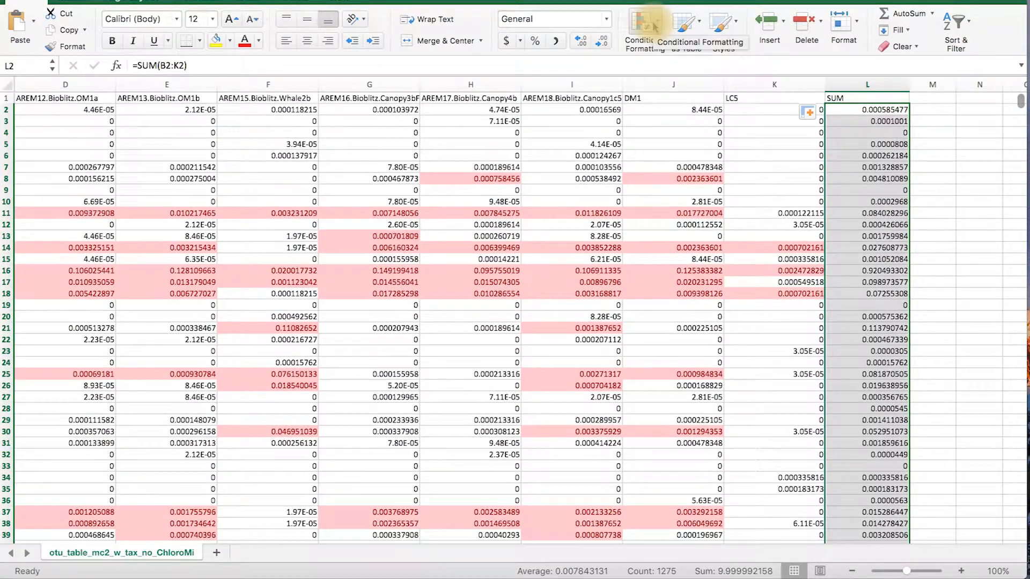
Highlight the top 10 percent of the SUM column's totals with light red fill and dark red text
{"action": "left_click", "coordinate": [653, 41]}
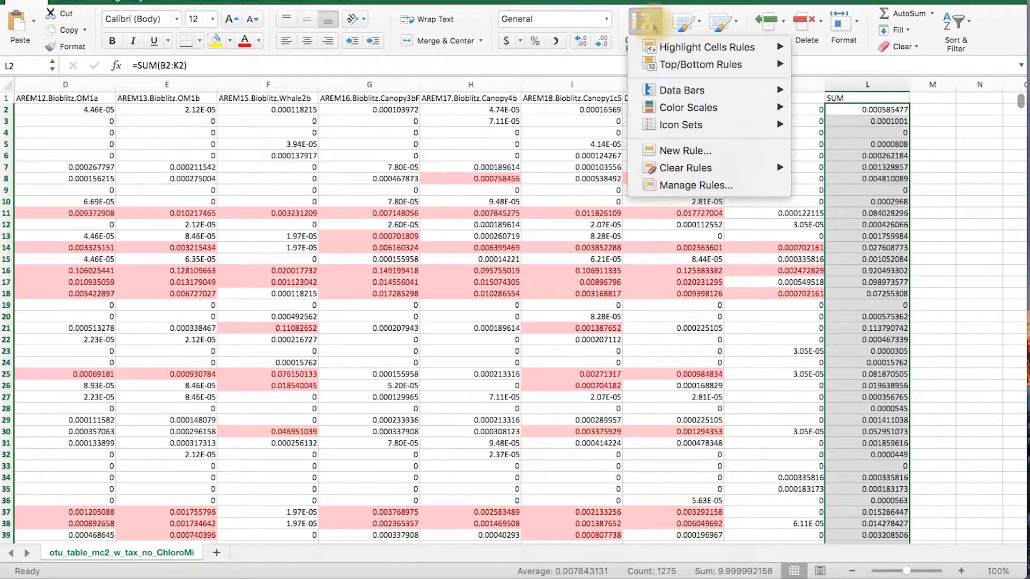
{"action": "mouse_move", "coordinate": [692, 64]}
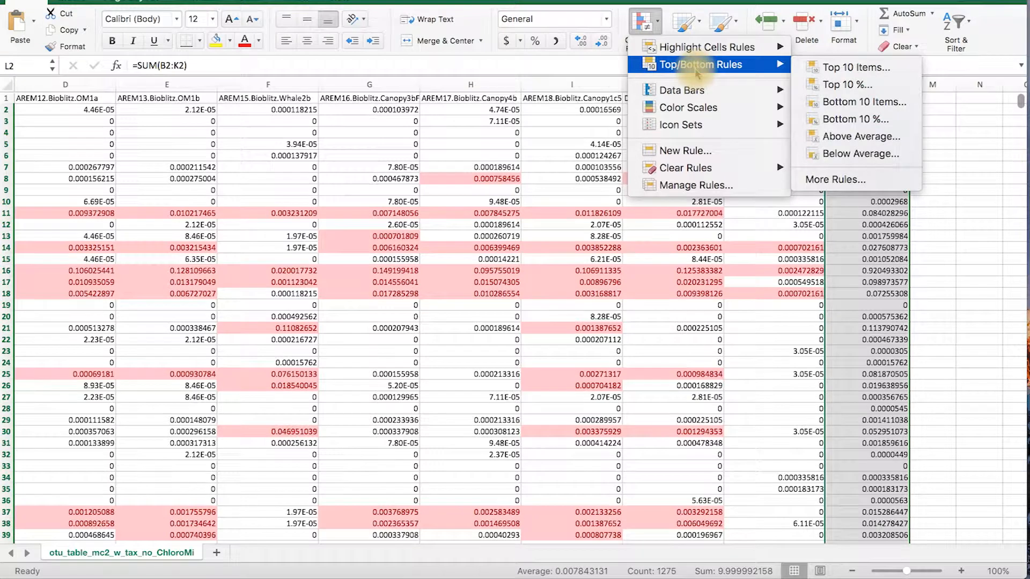
{"action": "left_click", "coordinate": [848, 85]}
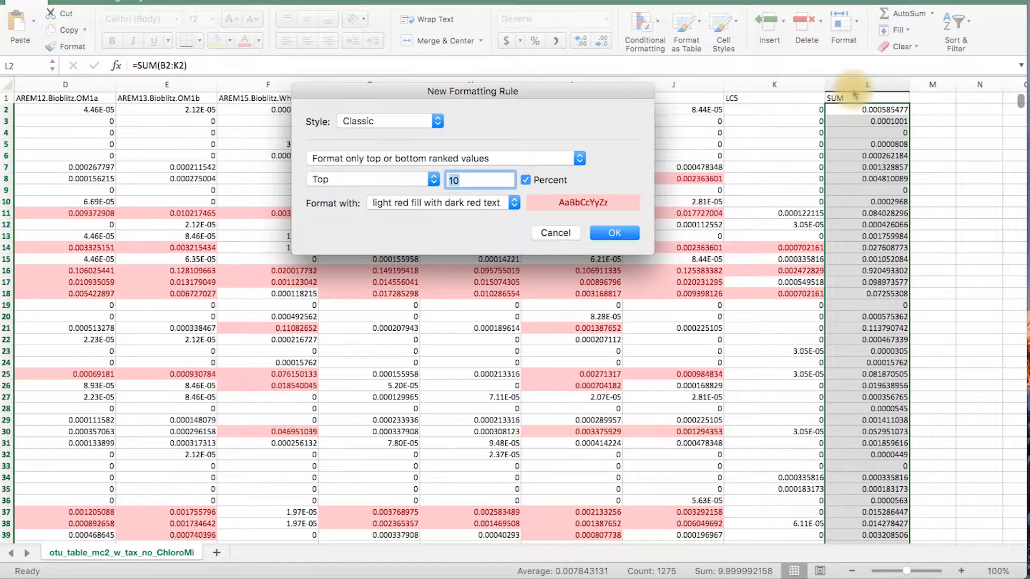
{"action": "left_click", "coordinate": [623, 234]}
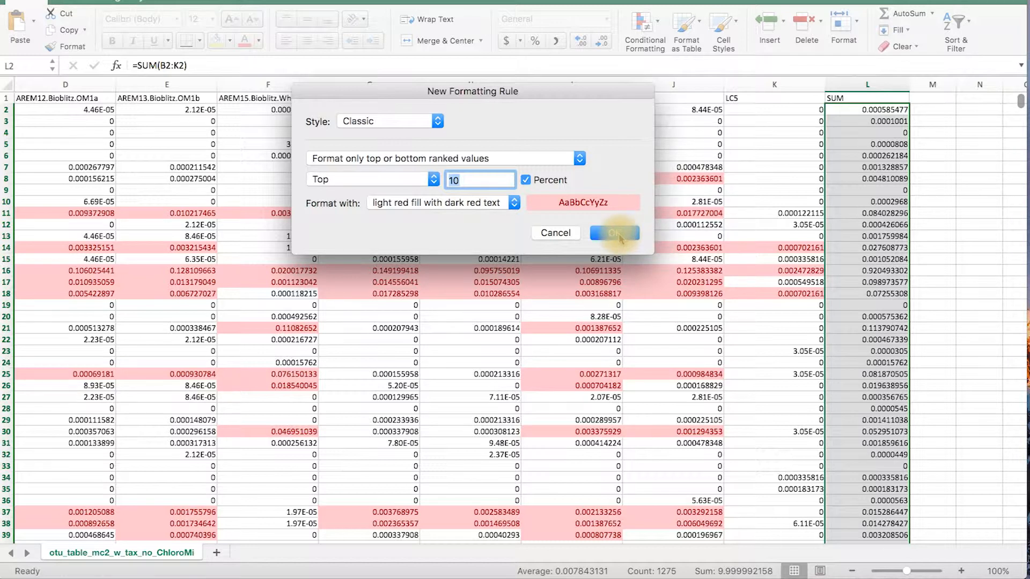
{"action": "left_click", "coordinate": [617, 234]}
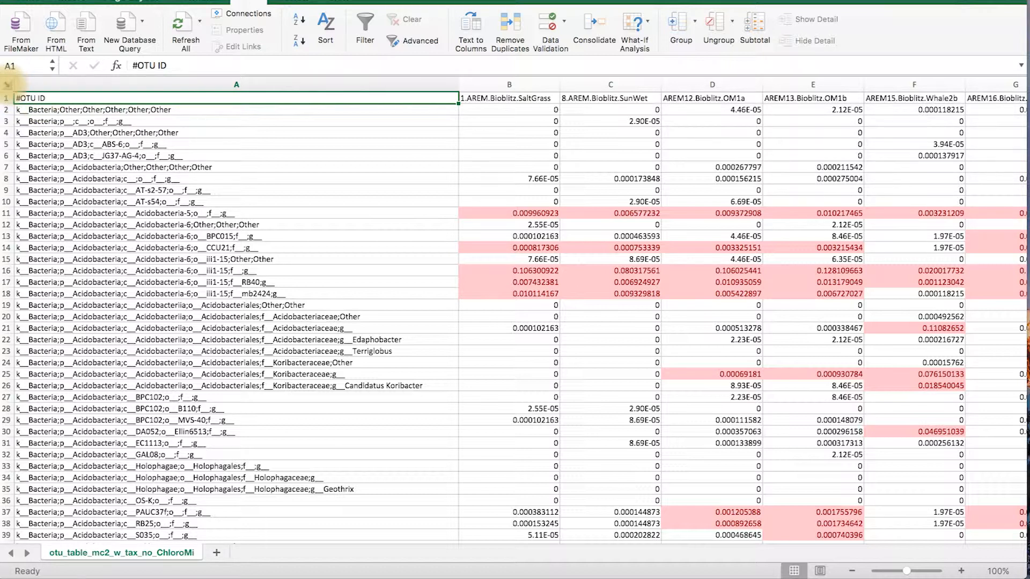
Start a custom sort of the whole sheet and set its orientation to top to bottom
{"action": "left_click", "coordinate": [8, 84]}
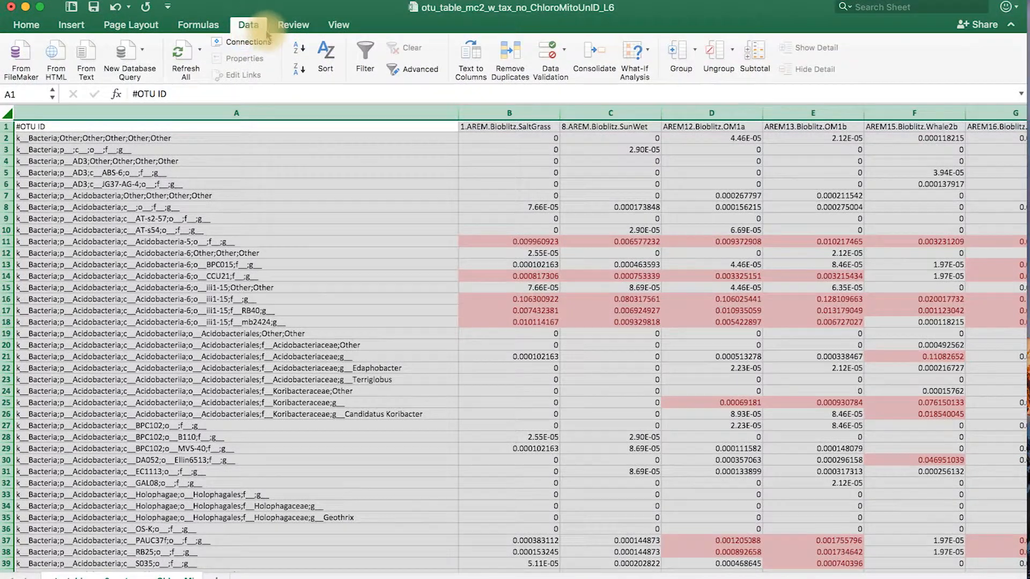
{"action": "left_click", "coordinate": [327, 57]}
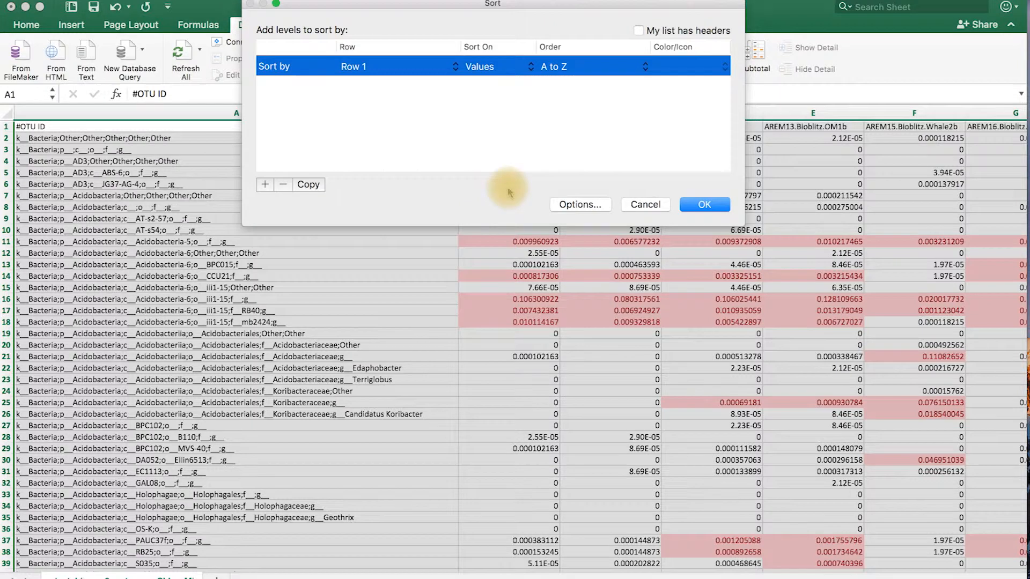
{"action": "left_click", "coordinate": [580, 204]}
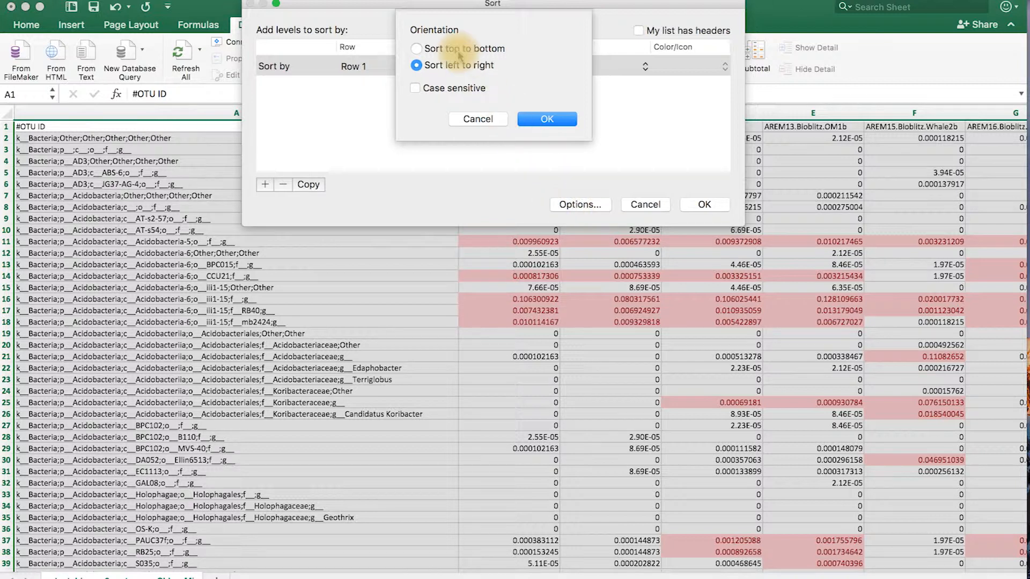
{"action": "left_click", "coordinate": [417, 49]}
{"action": "left_click", "coordinate": [543, 119]}
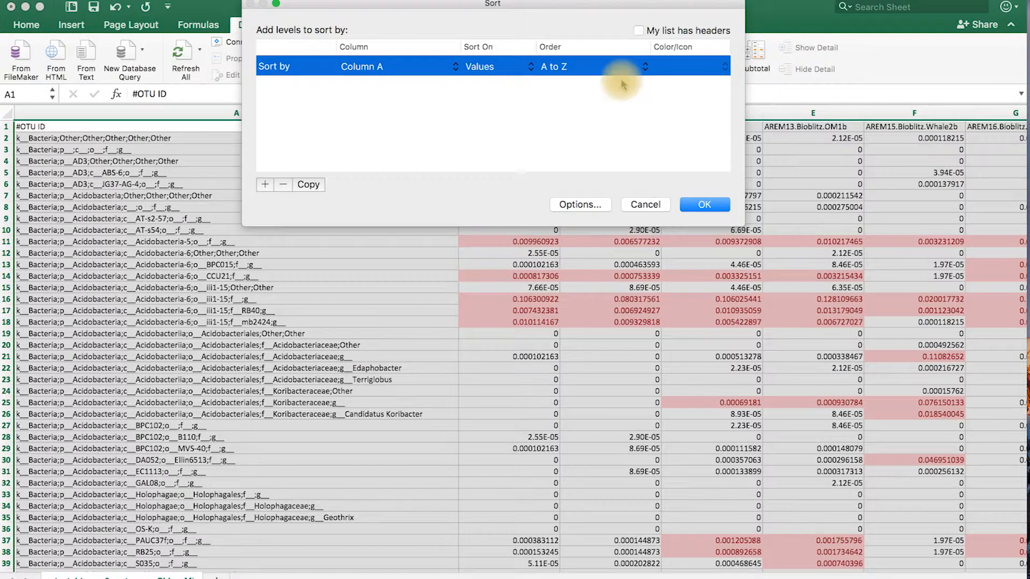
Treat the first row as headers and sort the OTU rows by SUM values from largest to smallest
{"action": "left_click", "coordinate": [638, 31]}
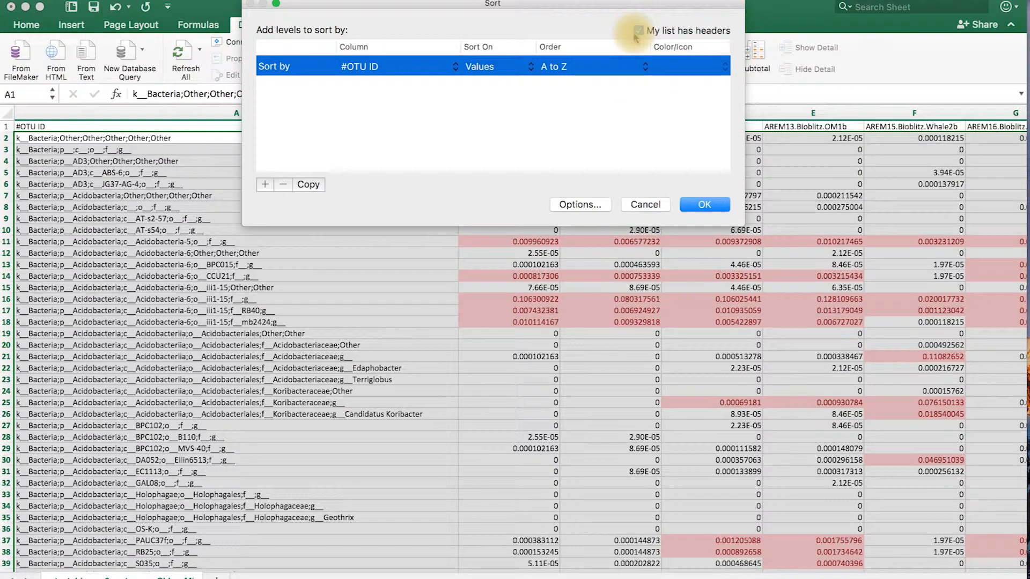
{"action": "left_click", "coordinate": [394, 66]}
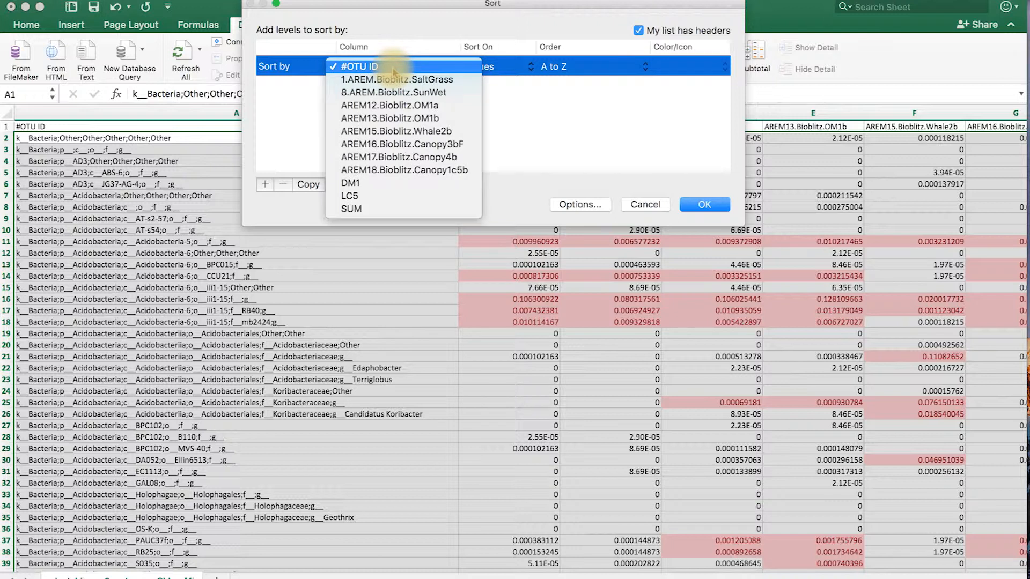
{"action": "left_click", "coordinate": [382, 209]}
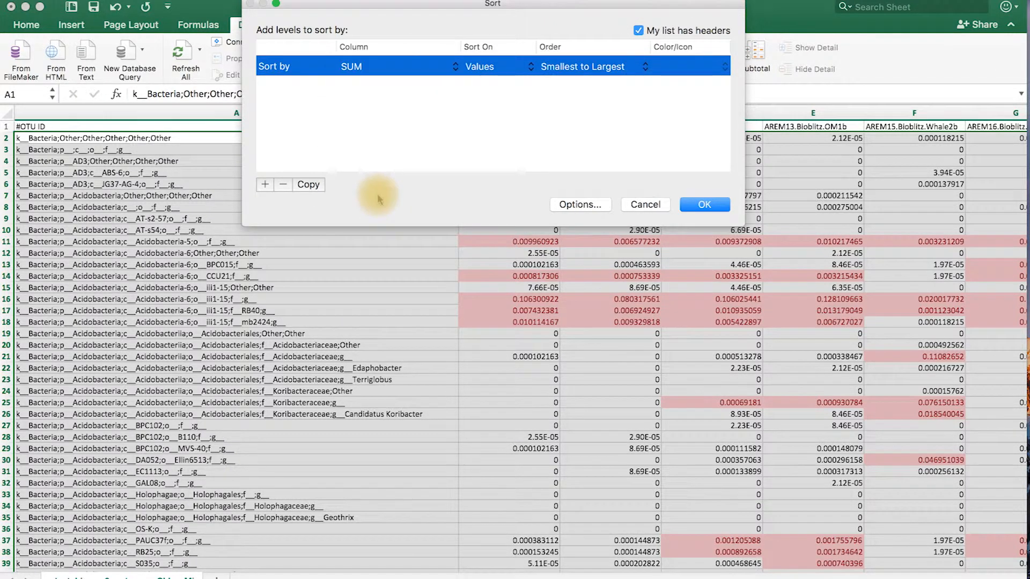
{"action": "left_click", "coordinate": [594, 67]}
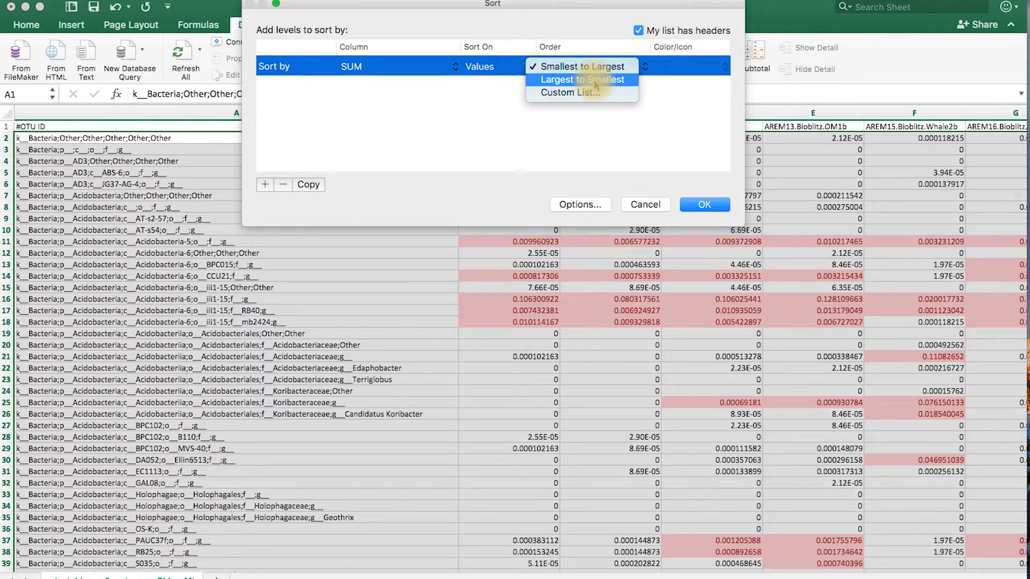
{"action": "left_click", "coordinate": [594, 82]}
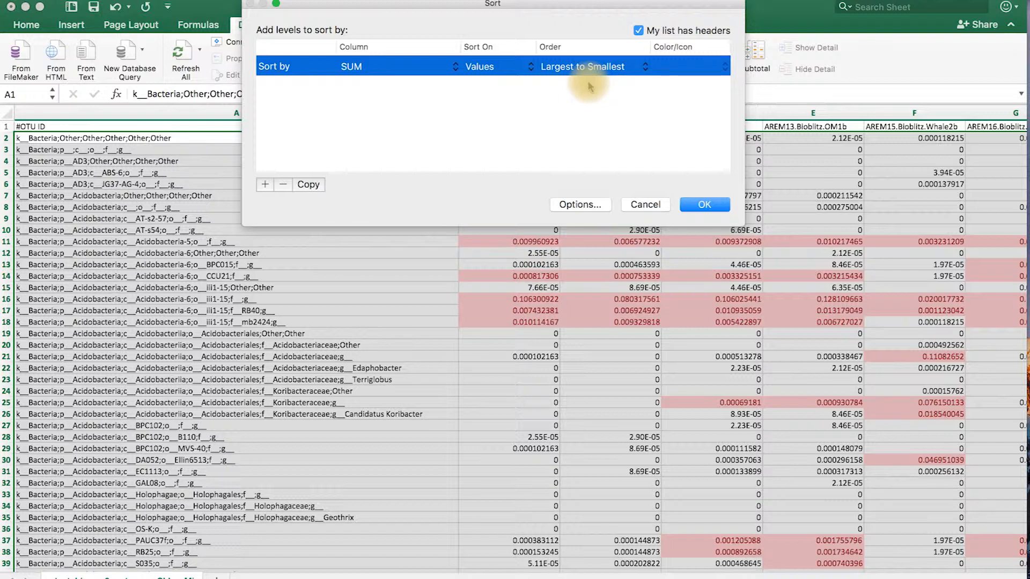
{"action": "left_click", "coordinate": [705, 205]}
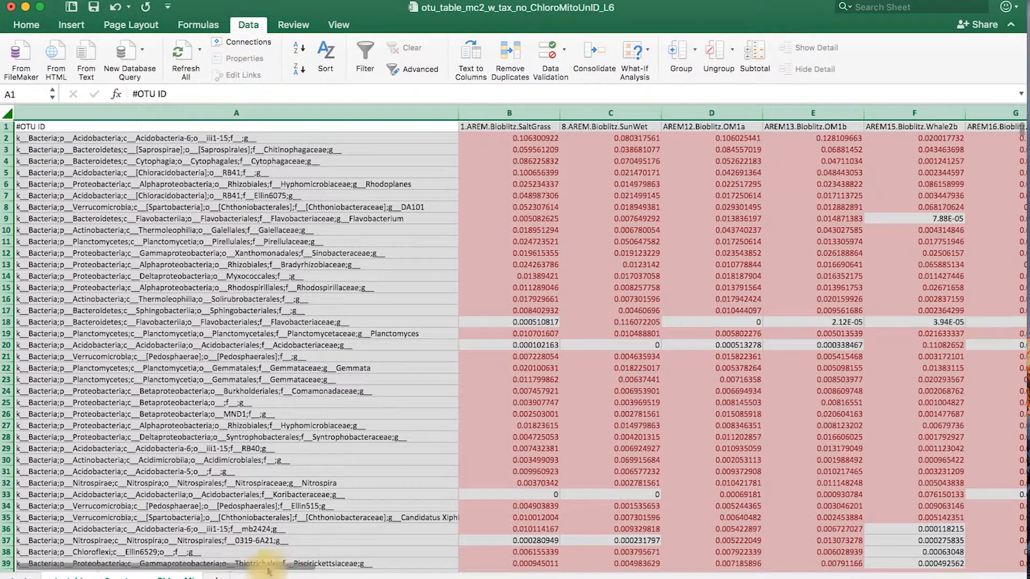
Examine the sorted SUM column from L2 down to the last highlighted total, selecting row 128 and its cell L128
{"action": "left_click_drag", "start_coordinate": [268, 570], "coordinate": [473, 573]}
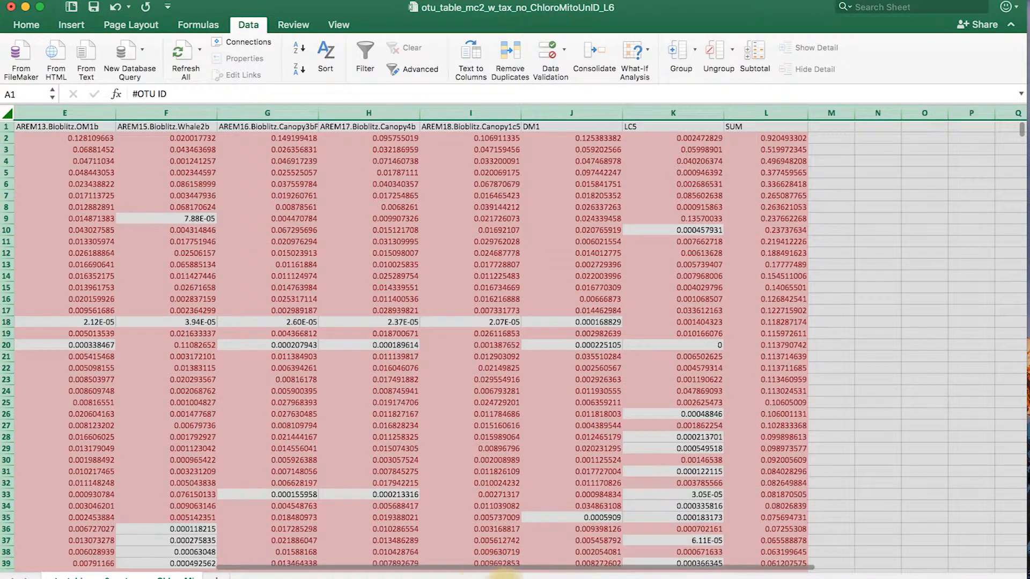
{"action": "left_click", "coordinate": [803, 138]}
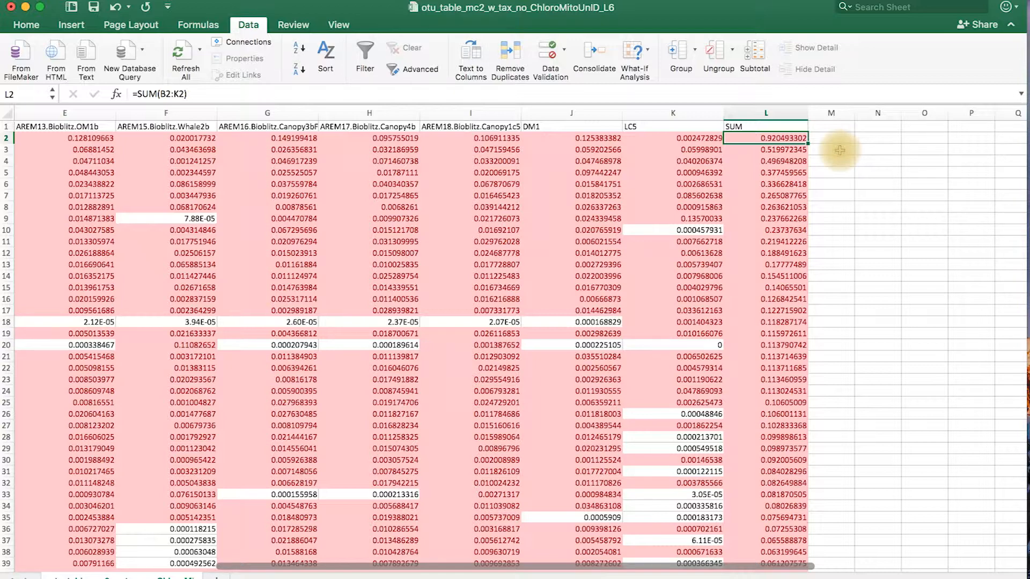
{"action": "left_click_drag", "start_coordinate": [1016, 134], "coordinate": [1021, 167]}
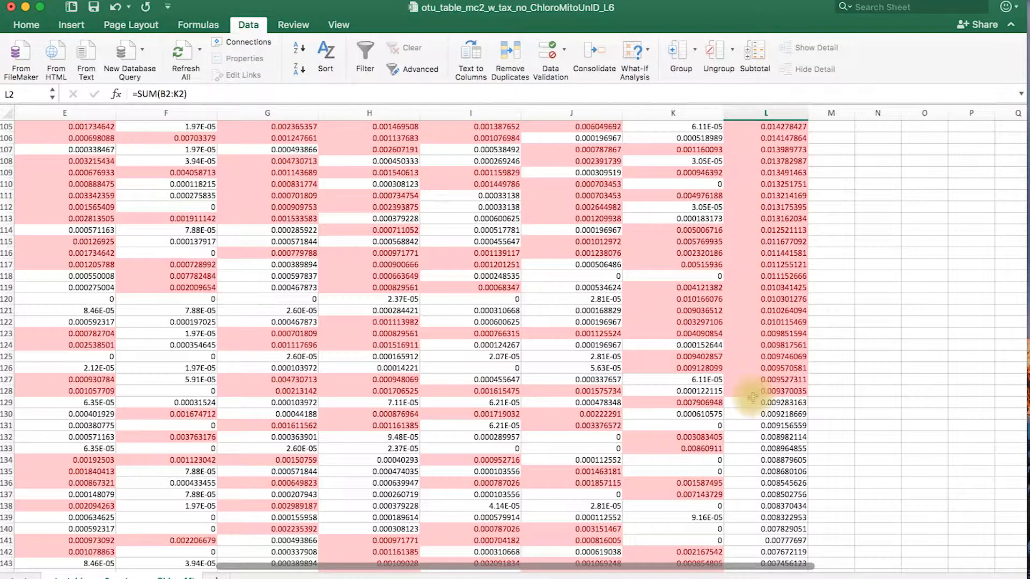
{"action": "left_click", "coordinate": [6, 392]}
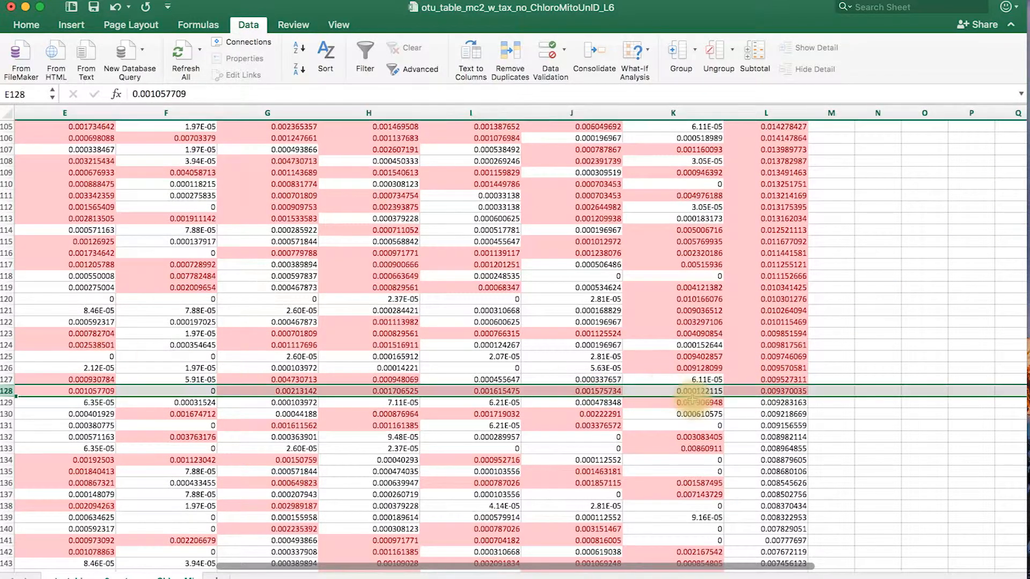
{"action": "left_click", "coordinate": [798, 391]}
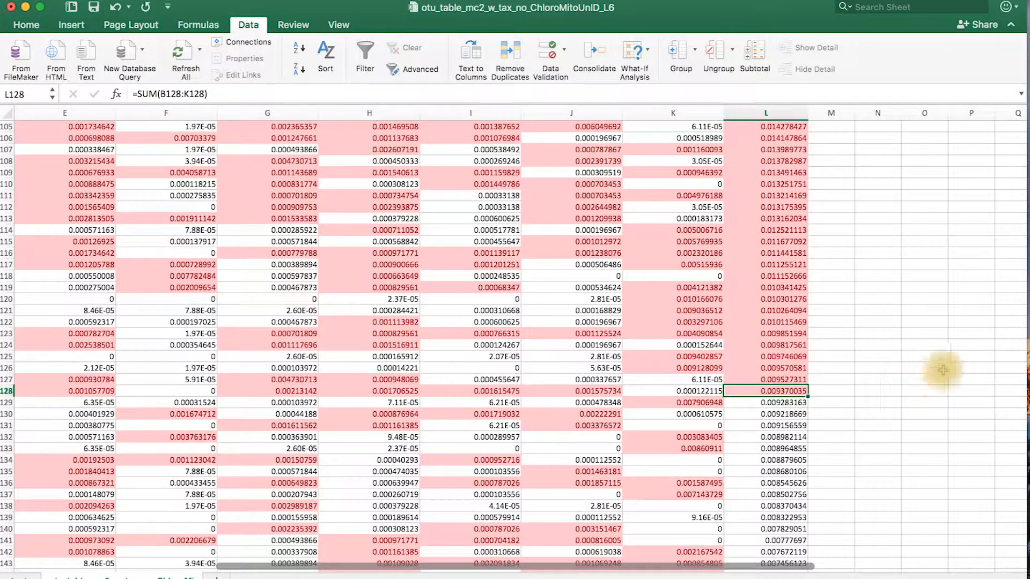